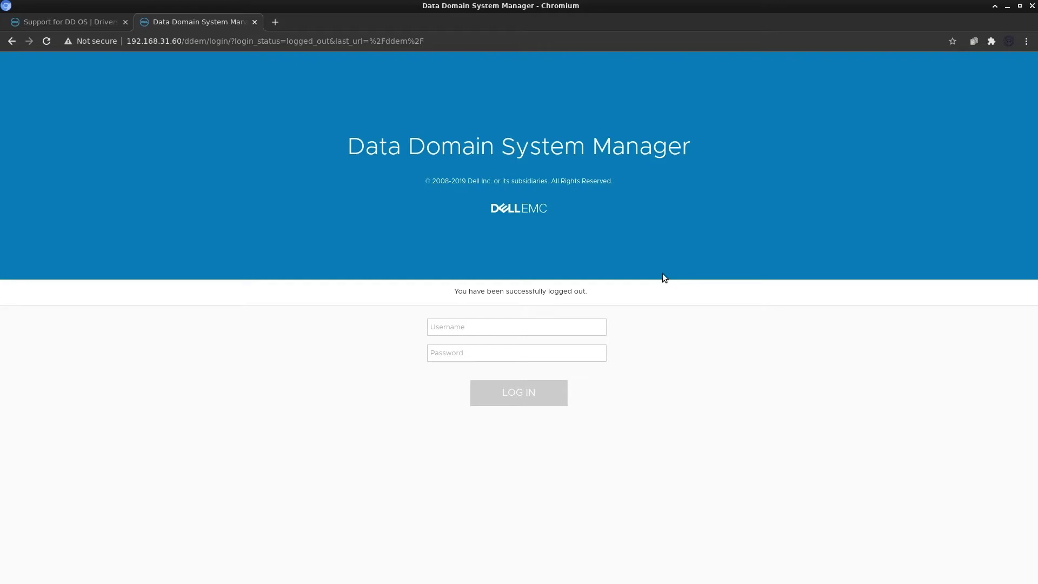
Review the Data Domain Operating System 7.3.0.5 release in the Dell Support DD OS downloads list.
click(38, 20)
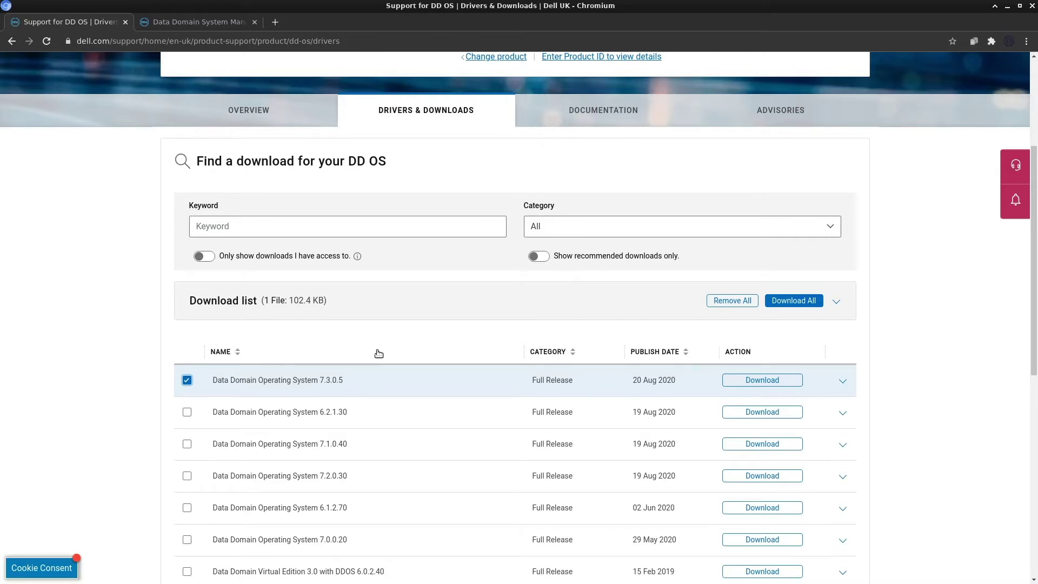
scroll(413, 367, up, 1)
scroll(413, 362, up, 3)
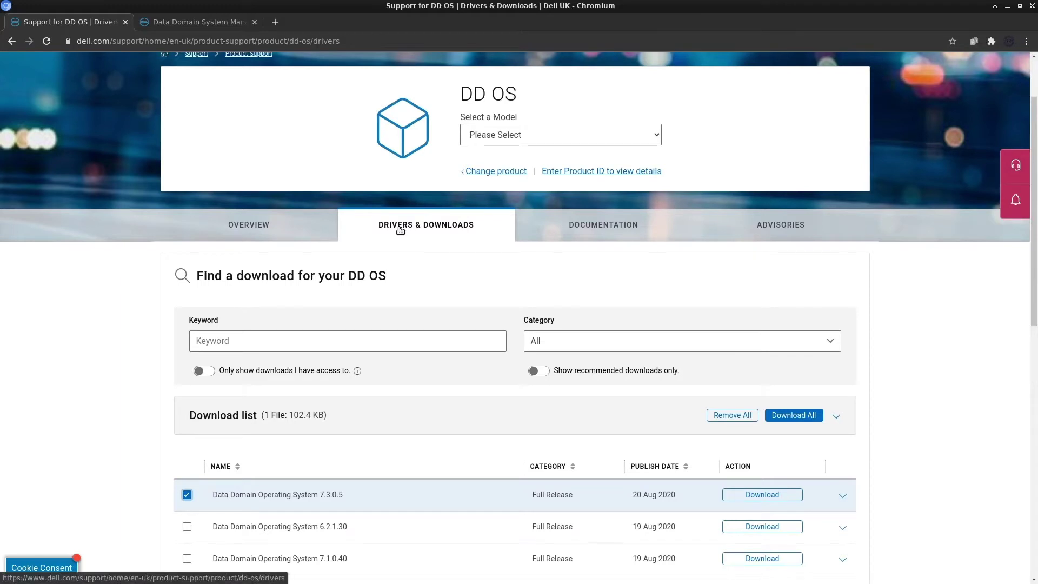
scroll(396, 229, down, 1)
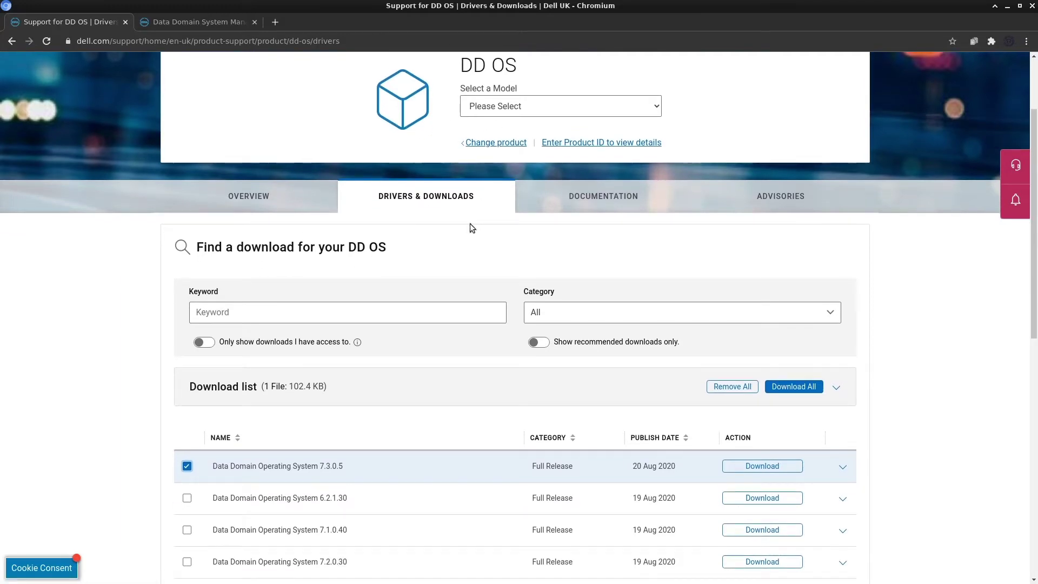
scroll(477, 218, down, 4)
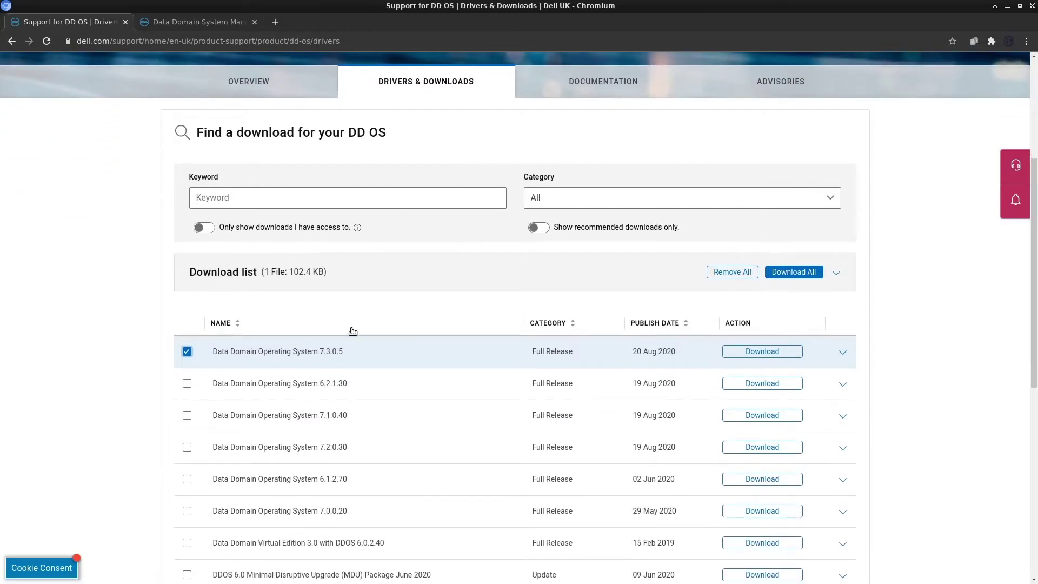
Log in to System Manager with the administrator username and password to reach the Dashboard.
click(208, 24)
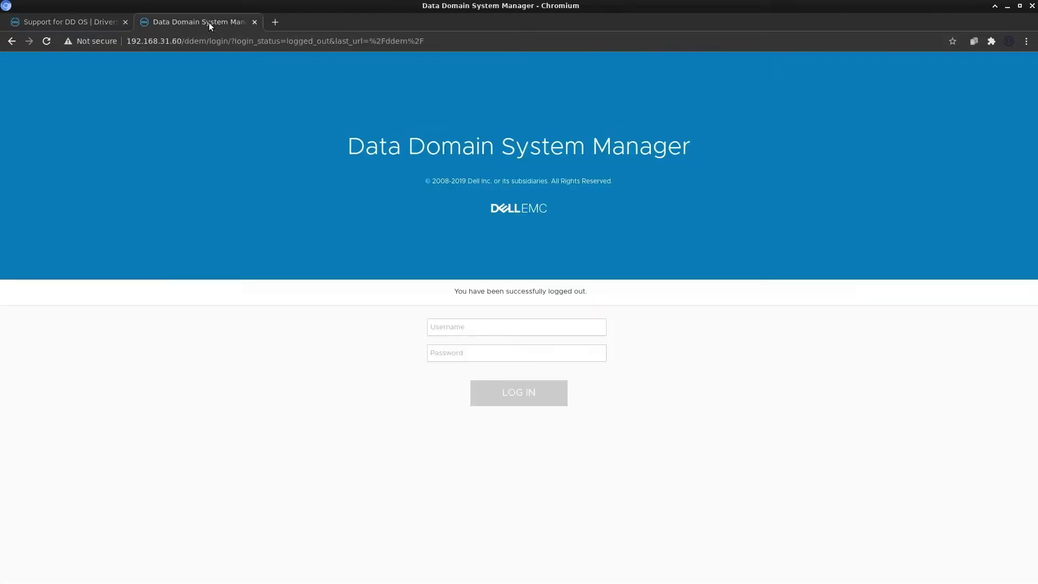
click(514, 321)
text(sysadmin)
key(Tab)
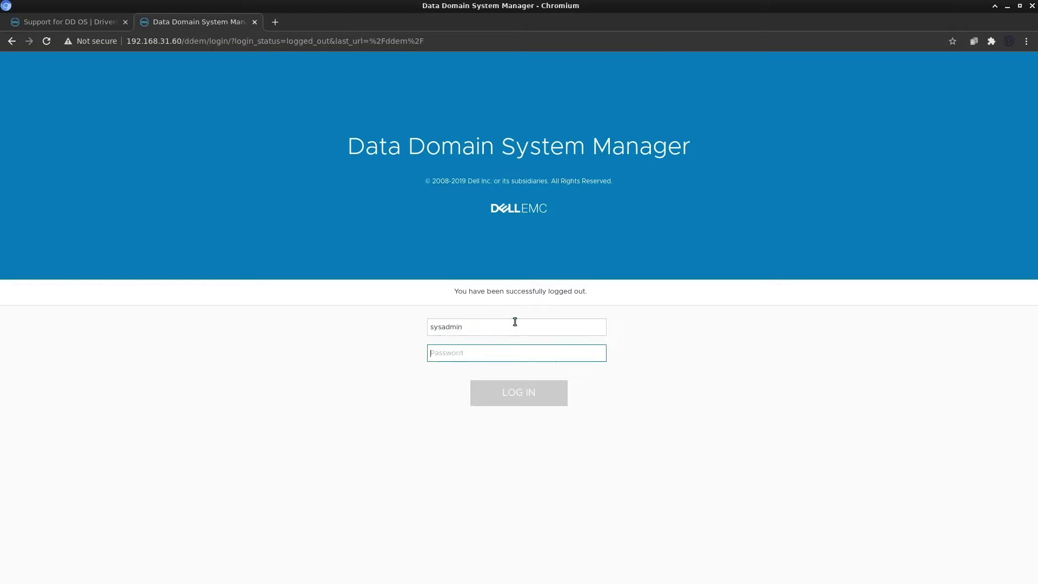
text(••••••••••••)
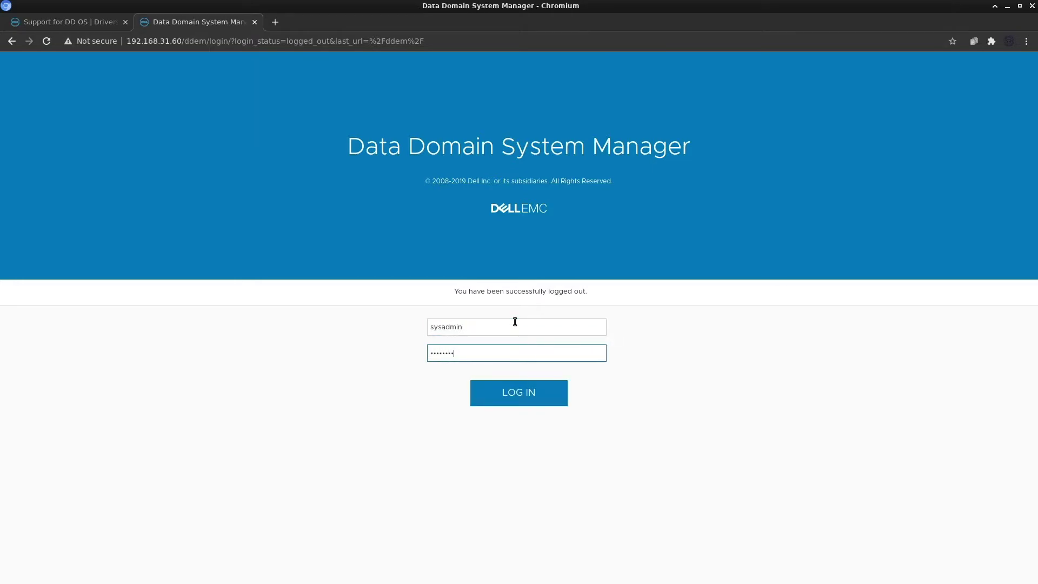
key(Return)
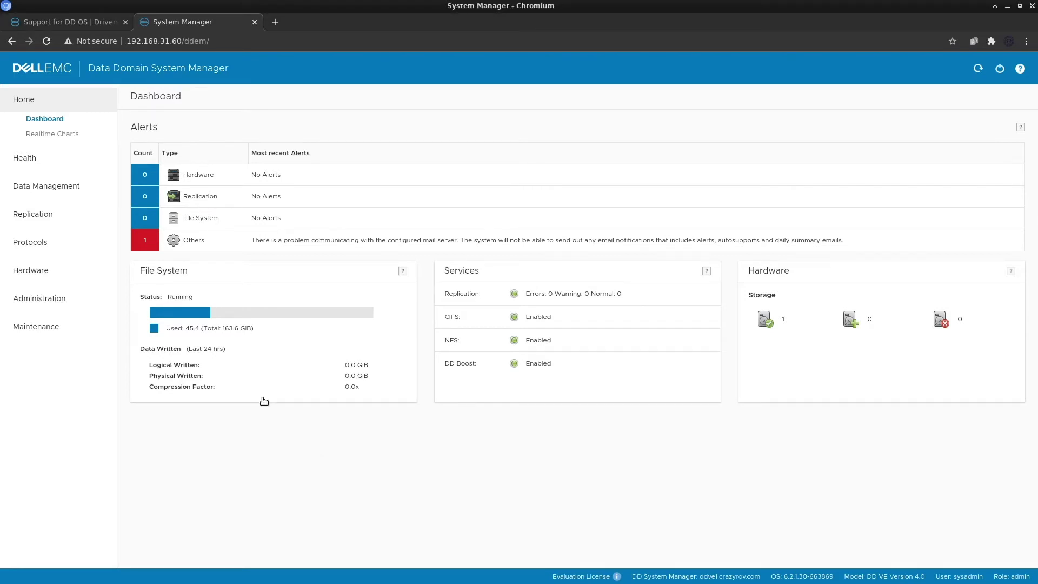
Open the Maintenance System page showing version 6.2.1.30-663869 and its upgrade history.
click(51, 327)
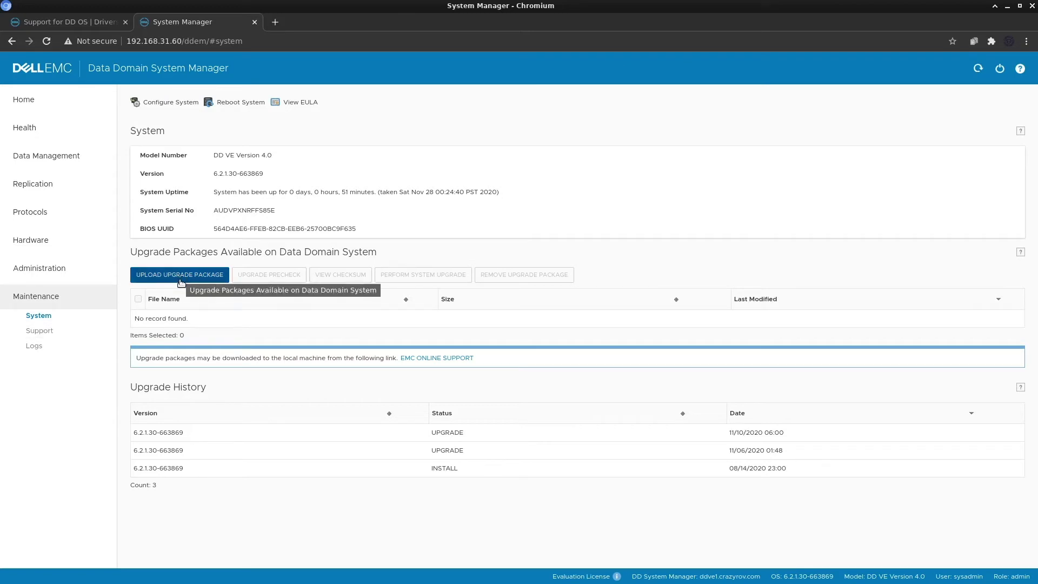
Choose 7.3.0.5-663138.rpm from the external drive's temp folder as the upgrade package to upload.
click(198, 279)
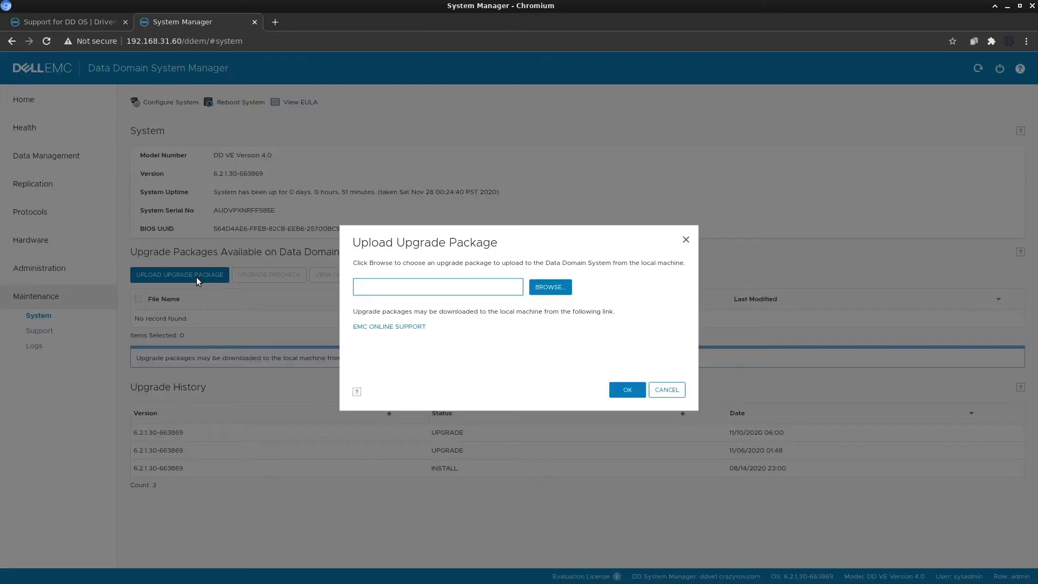
click(548, 292)
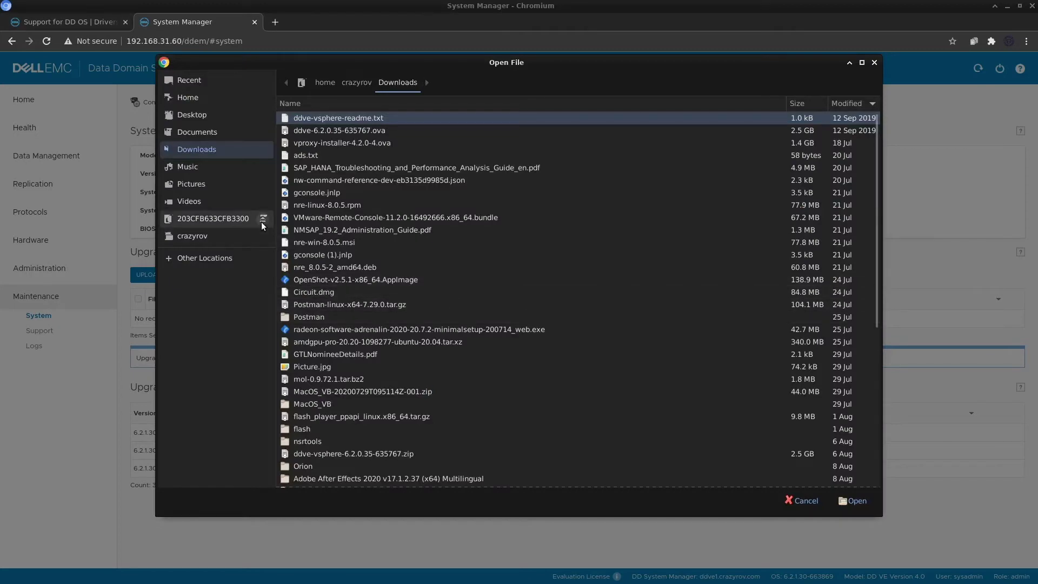
click(195, 257)
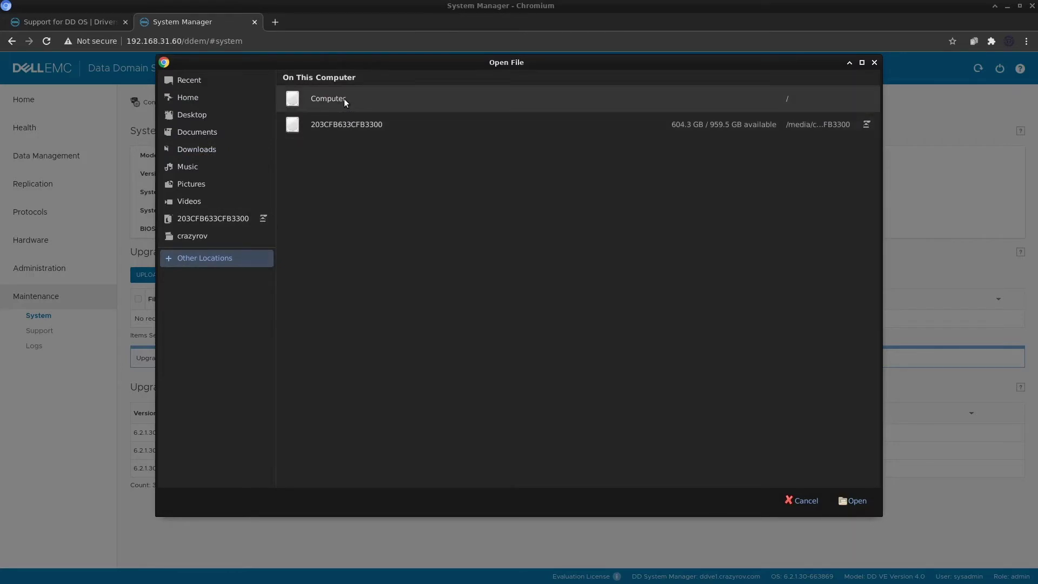
click(346, 124)
double_click(308, 329)
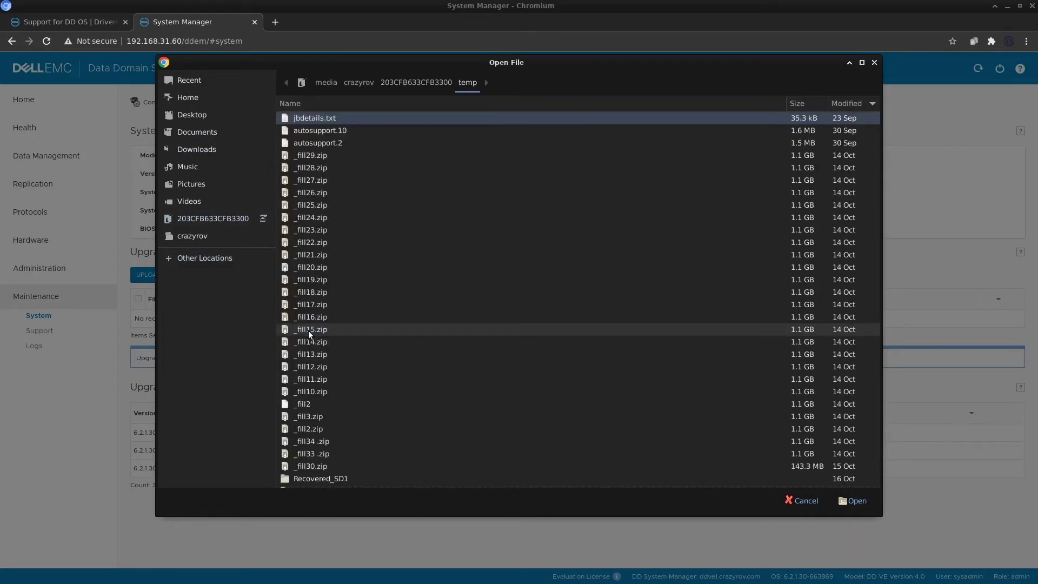
scroll(362, 205, down, 1)
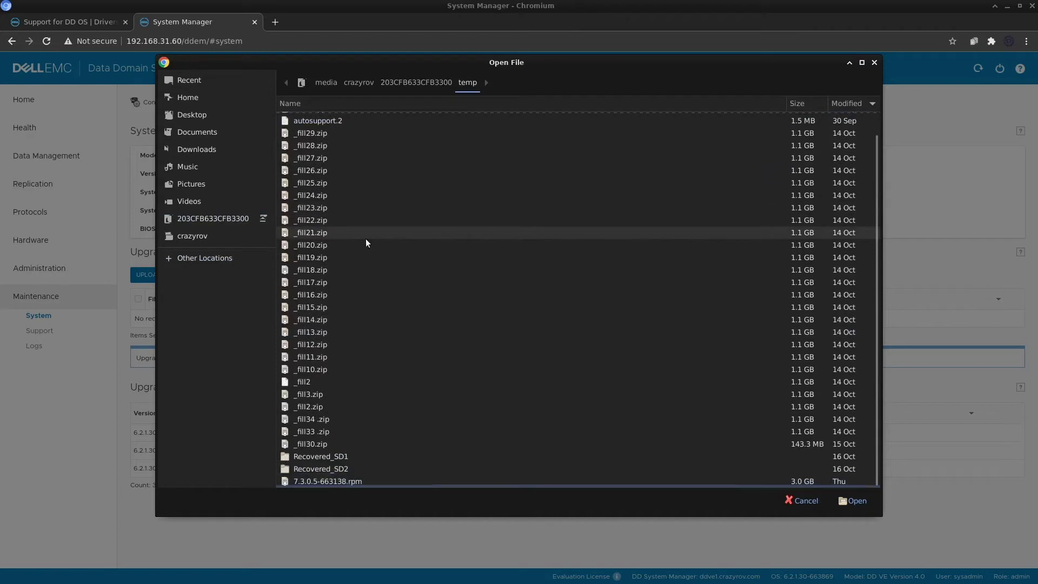
click(353, 481)
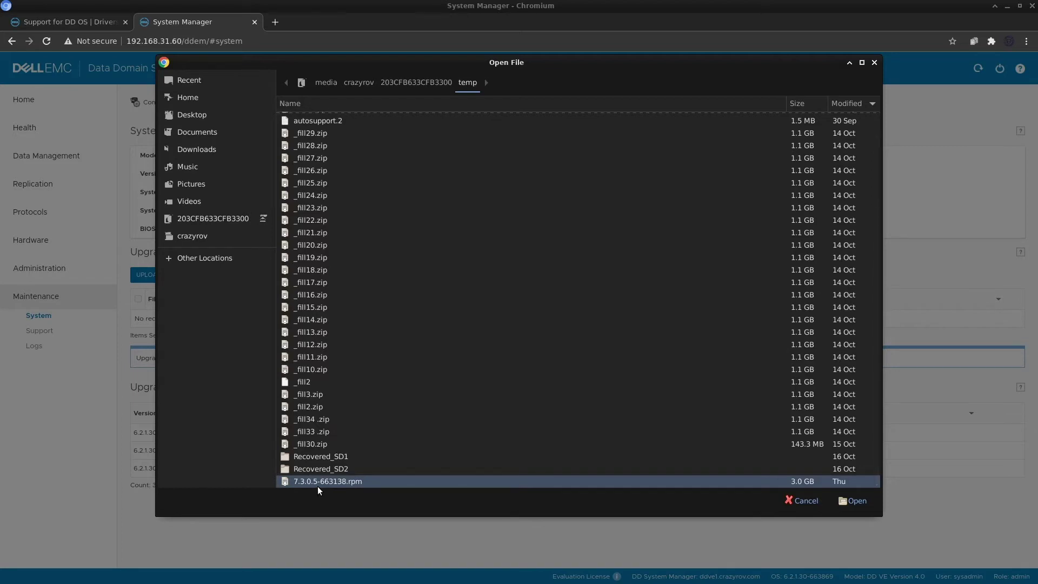
click(855, 500)
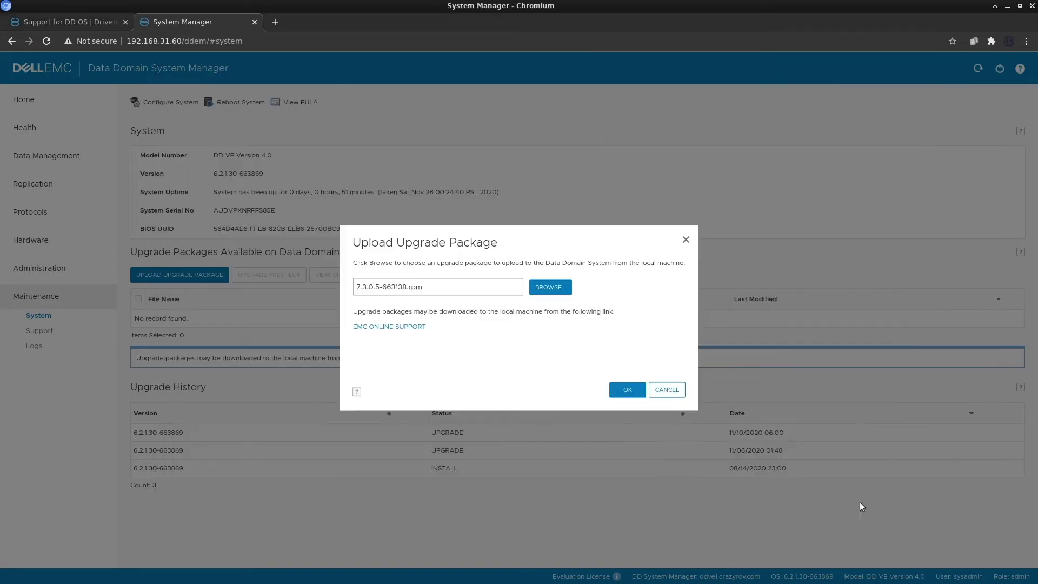
Upload the 7.3.0.5-663138.rpm package (2815 MiB) and select it in the upgrade packages list.
click(628, 396)
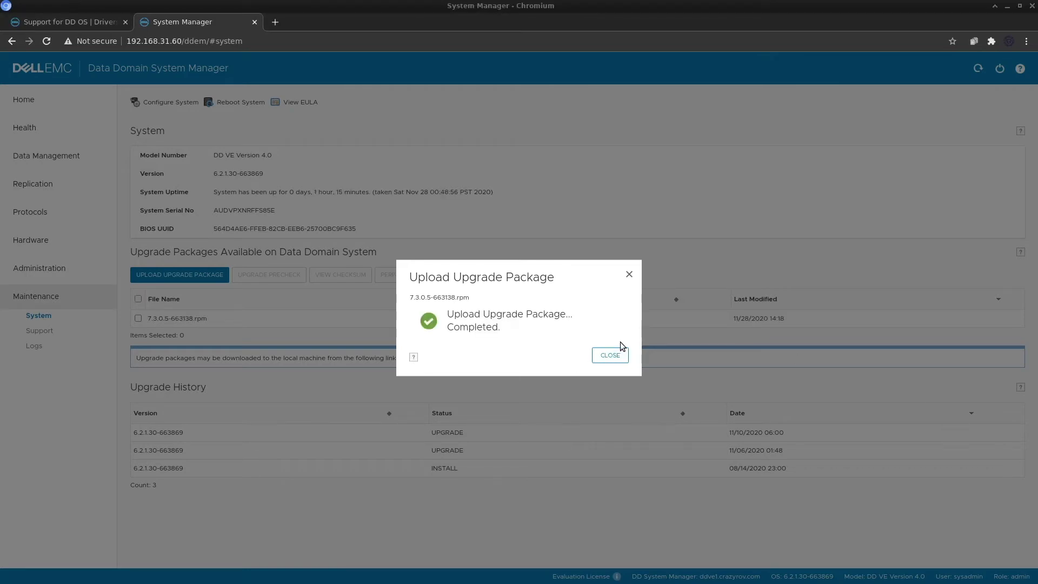
click(612, 356)
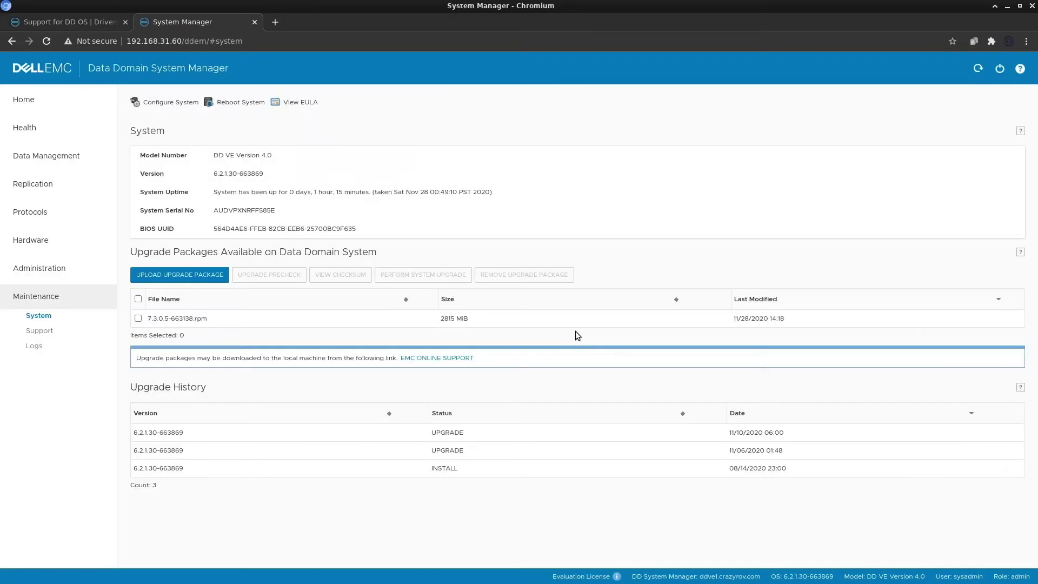
click(138, 318)
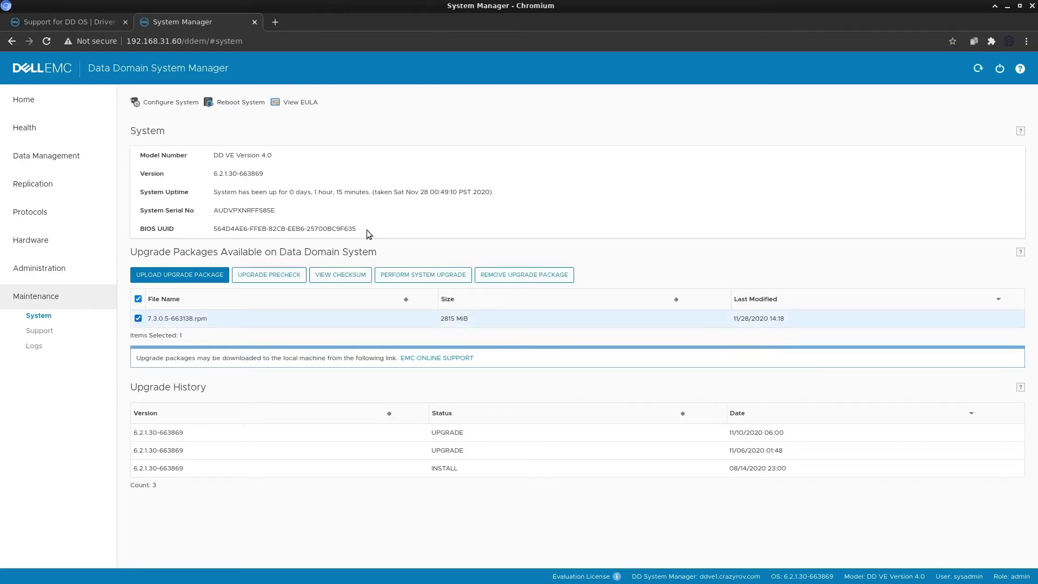
Run the upgrade precheck on 7.3.0.5-663138.rpm and dismiss the ready-for-upgrade result.
click(262, 277)
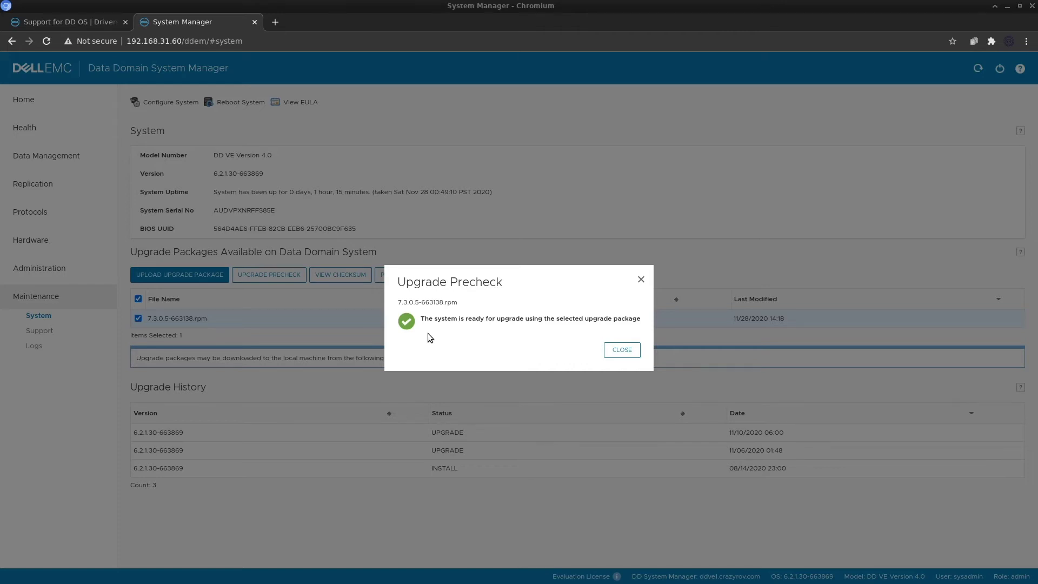
click(623, 349)
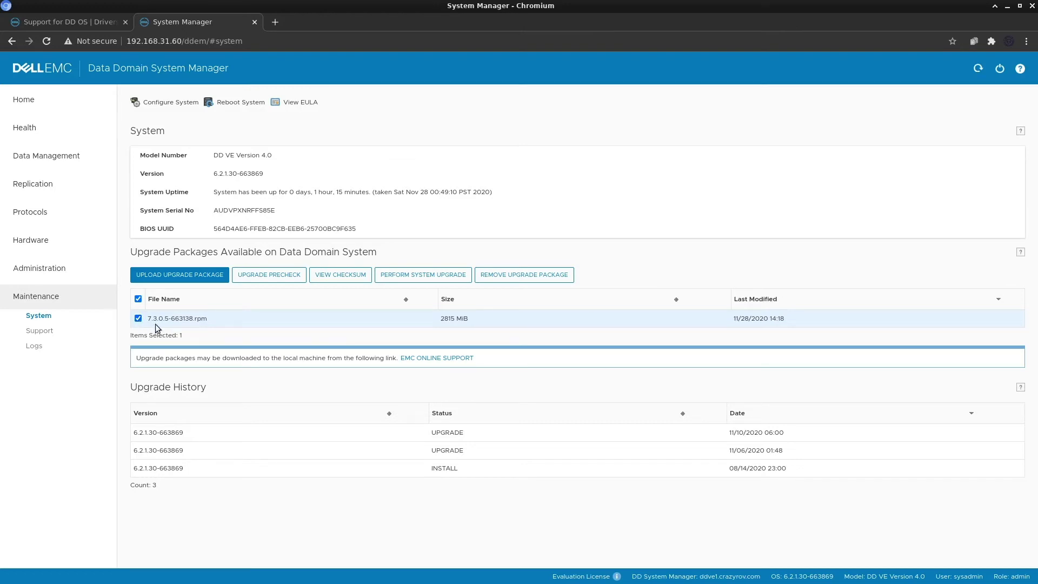
Launch the system upgrade to 7.3.0.5-663138 and reload the page while the system reboots.
click(440, 276)
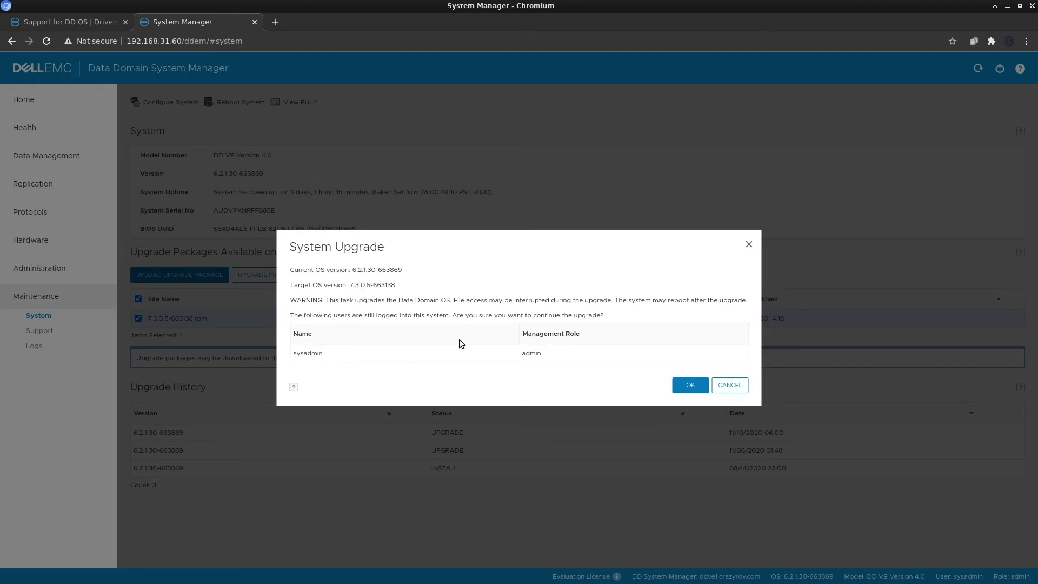
click(690, 385)
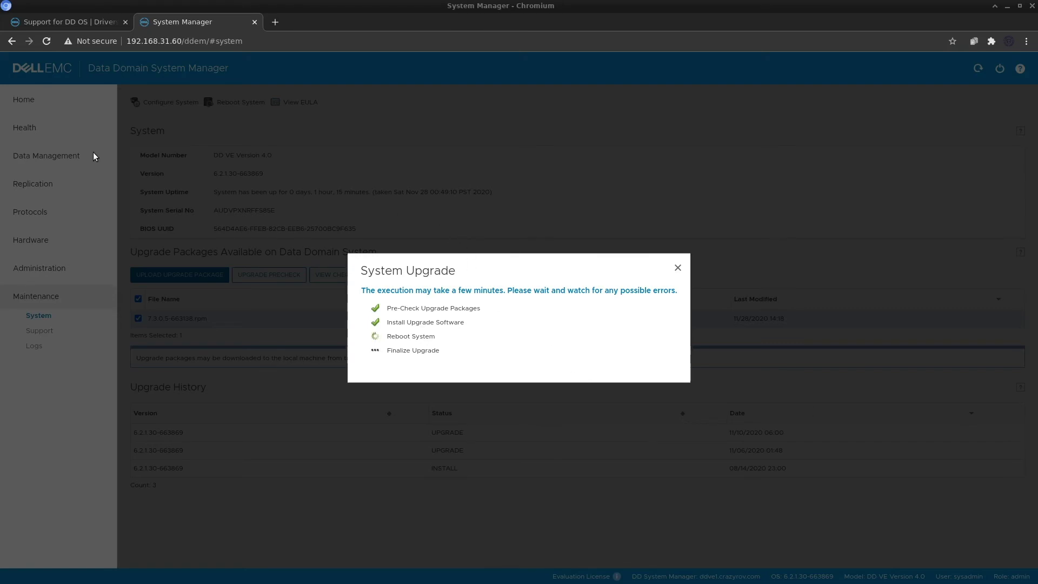
click(47, 43)
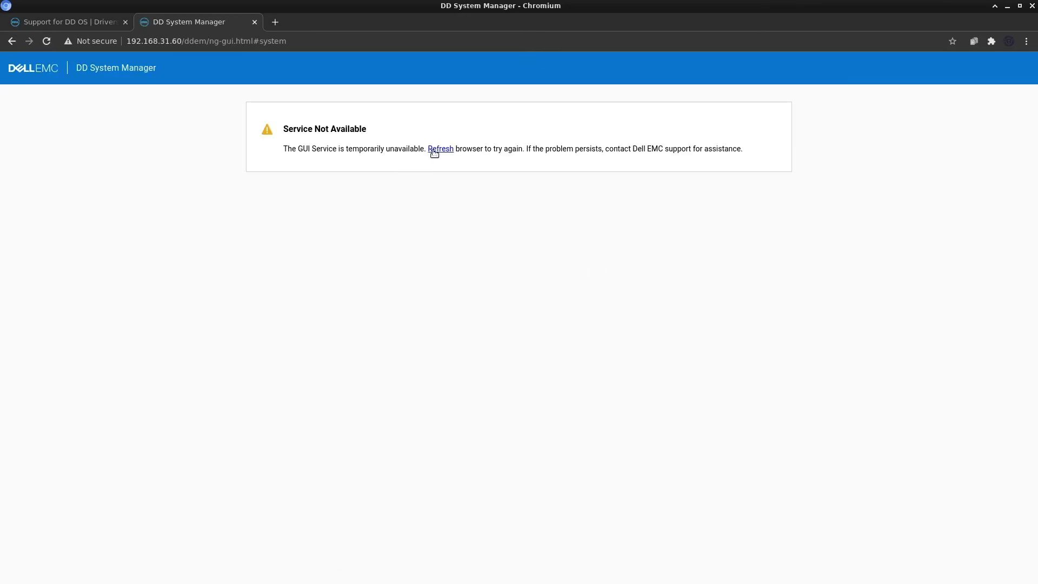
click(439, 148)
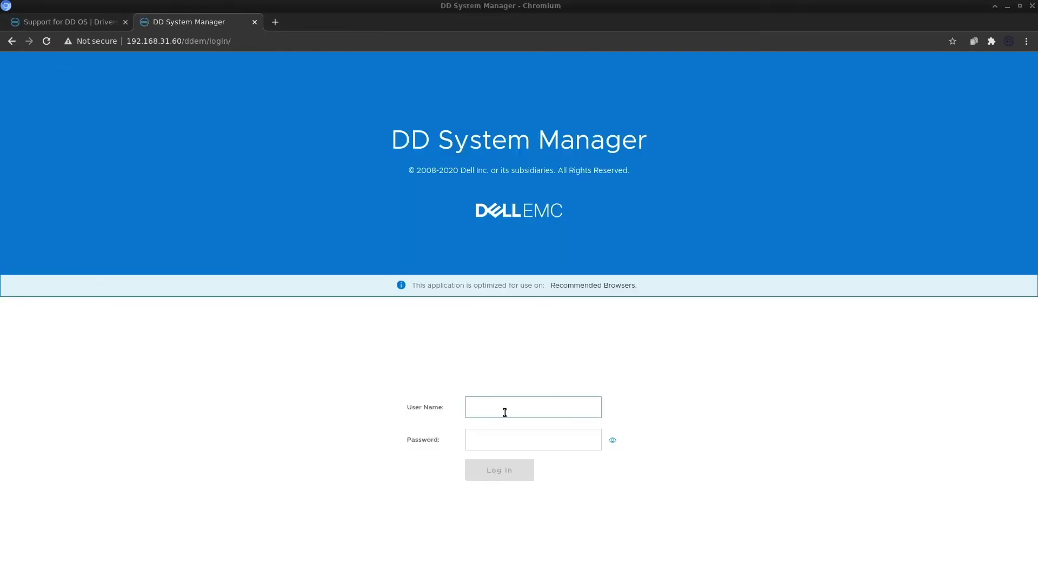
Log back in as the administrator and open Maintenance > System to see all upgrade steps completed.
text(ysadmin)
key(Tab)
text(•••••••••)
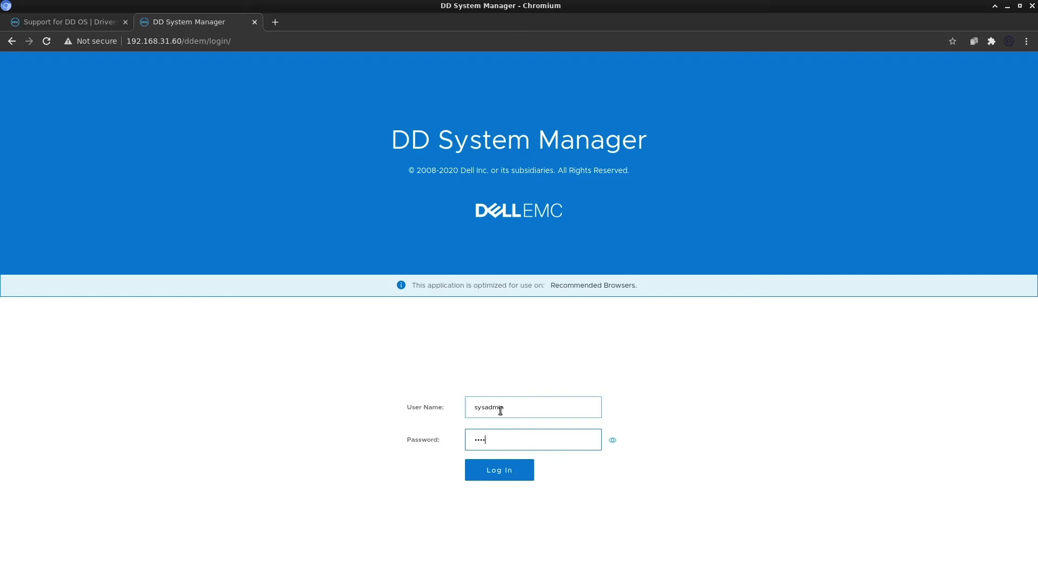
key(Return)
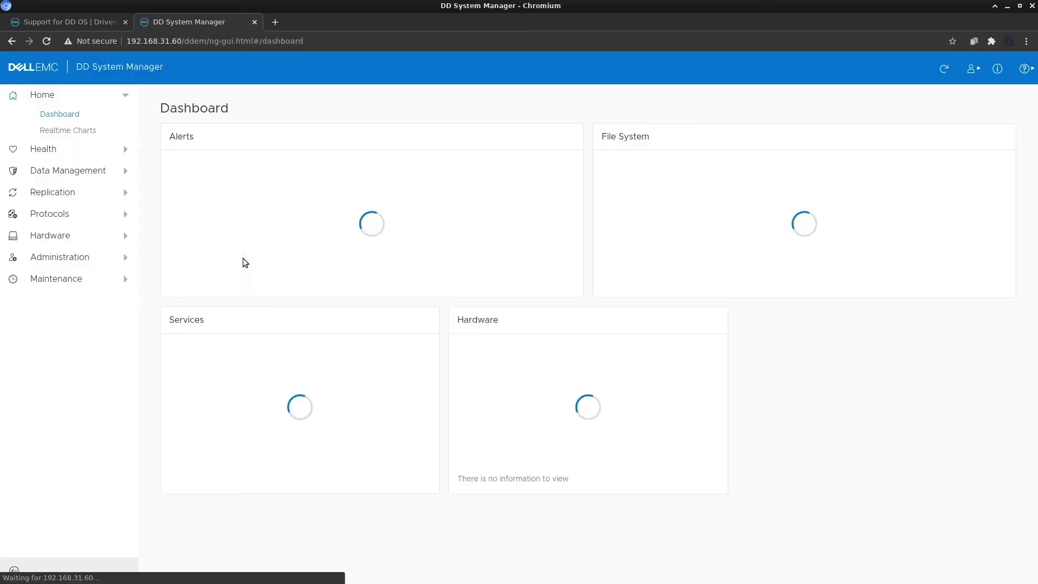
click(73, 307)
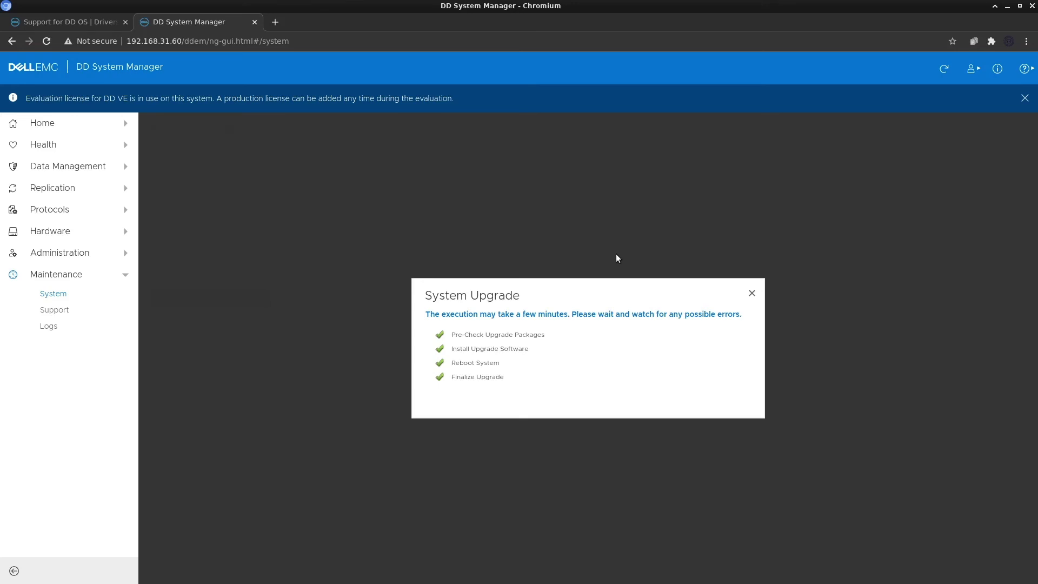
Close the finished upgrade progress dialog and the 7.3.0.5 What's New release notes.
click(751, 294)
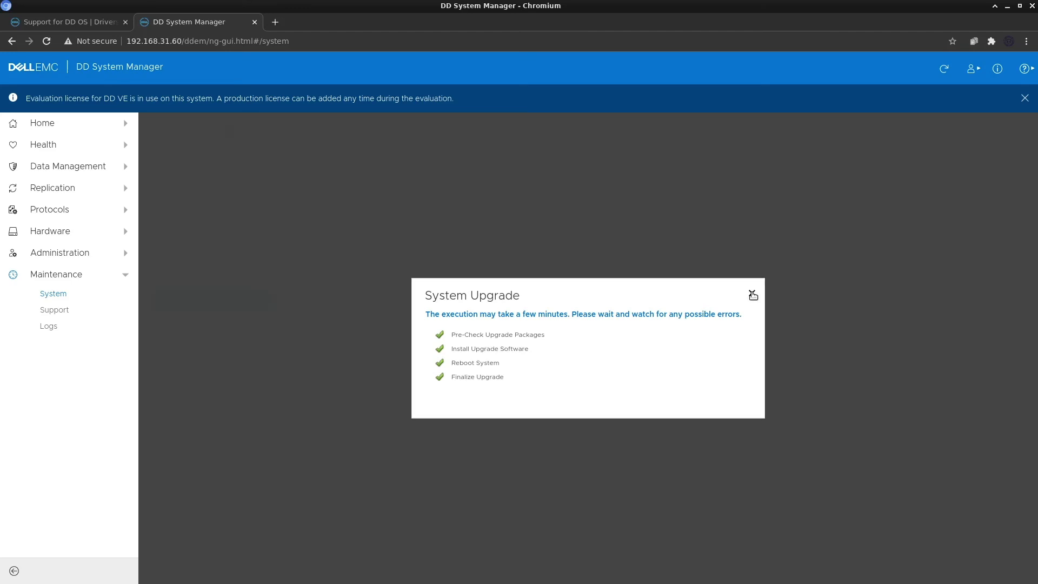
click(751, 296)
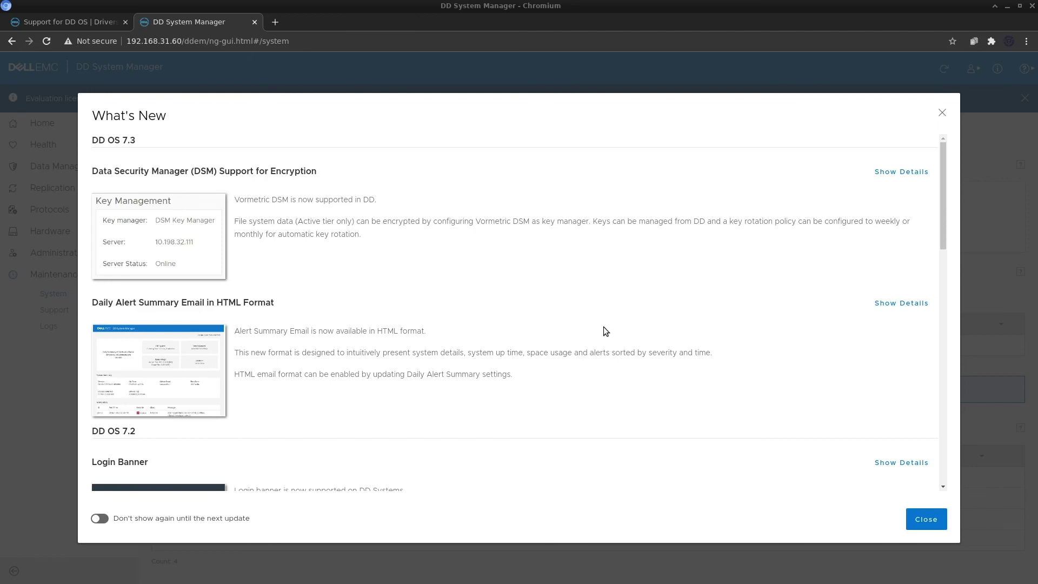
scroll(424, 336, down, 8)
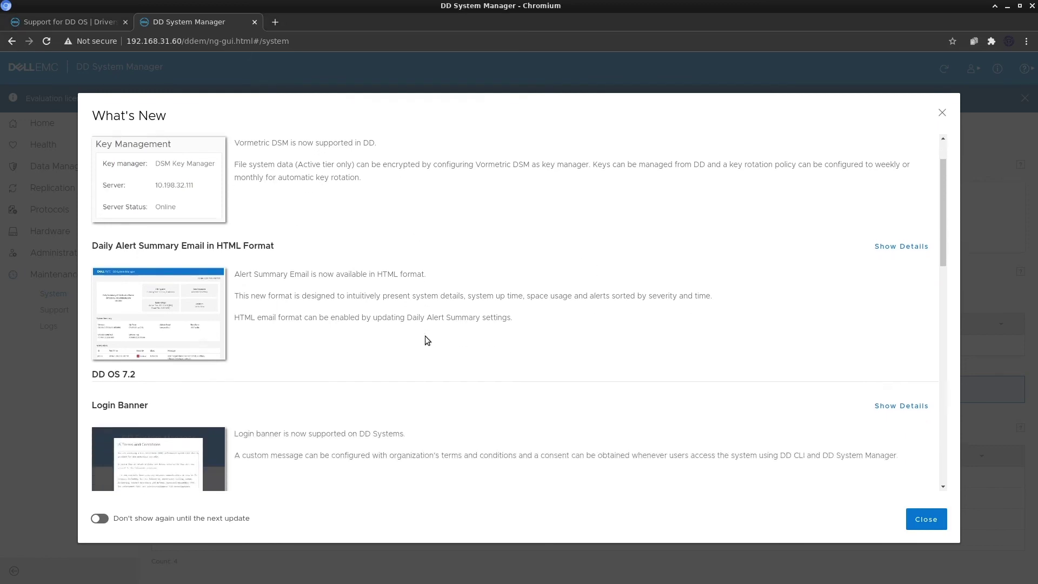
scroll(428, 345, down, 5)
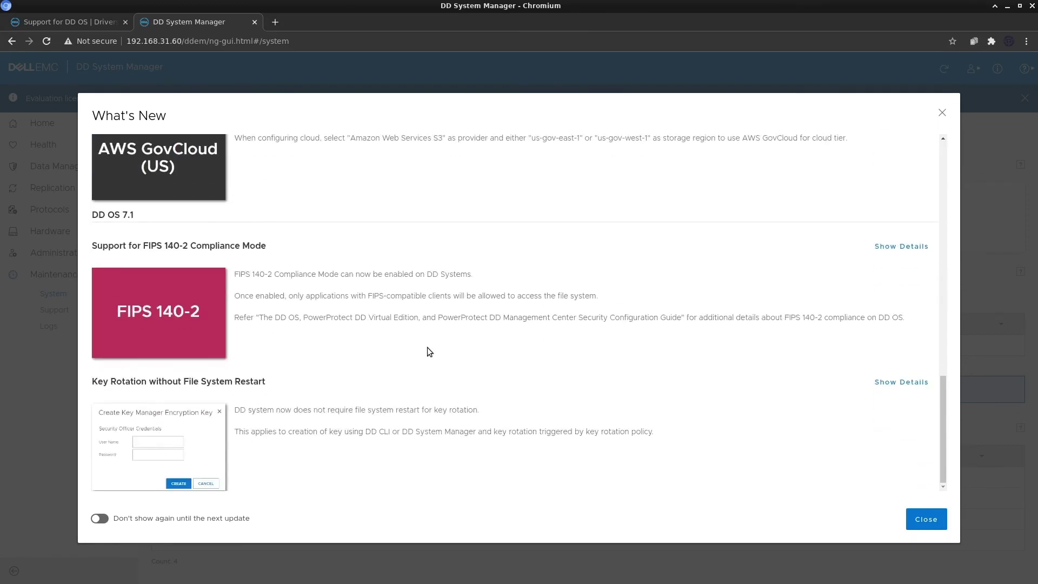
click(930, 521)
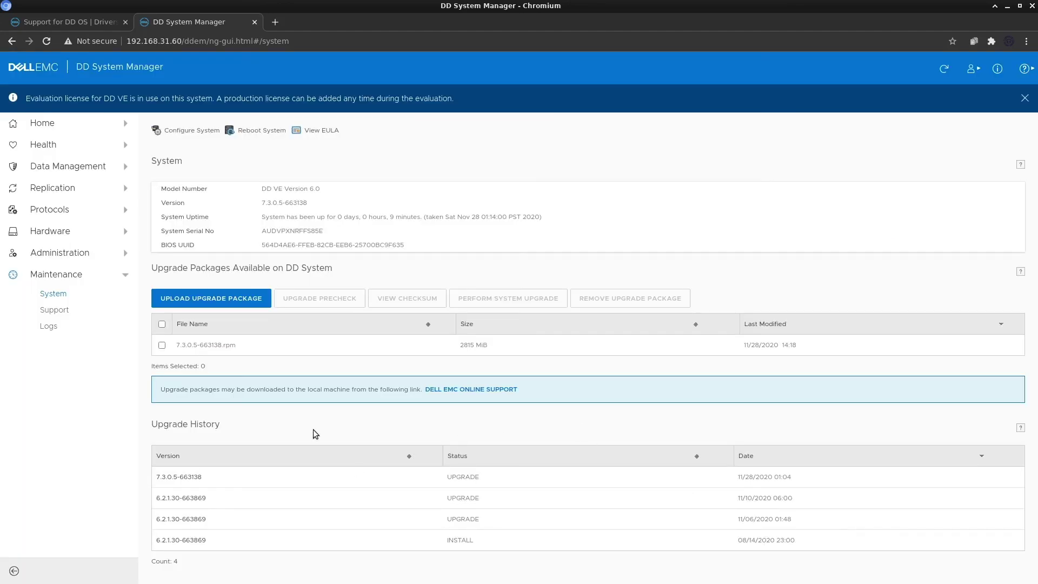
drag(160, 477, 174, 478)
click(65, 167)
click(62, 187)
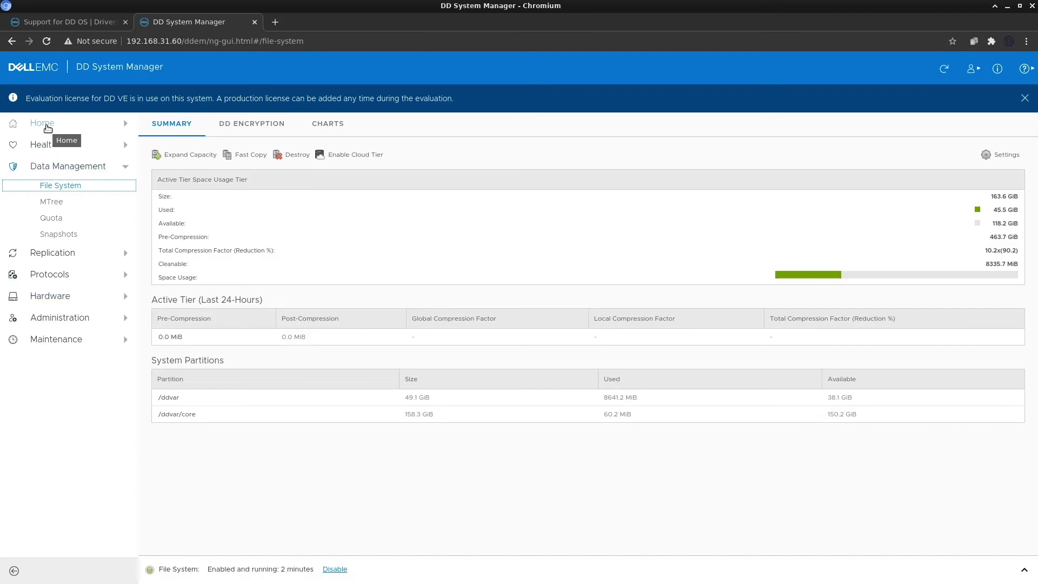
click(46, 126)
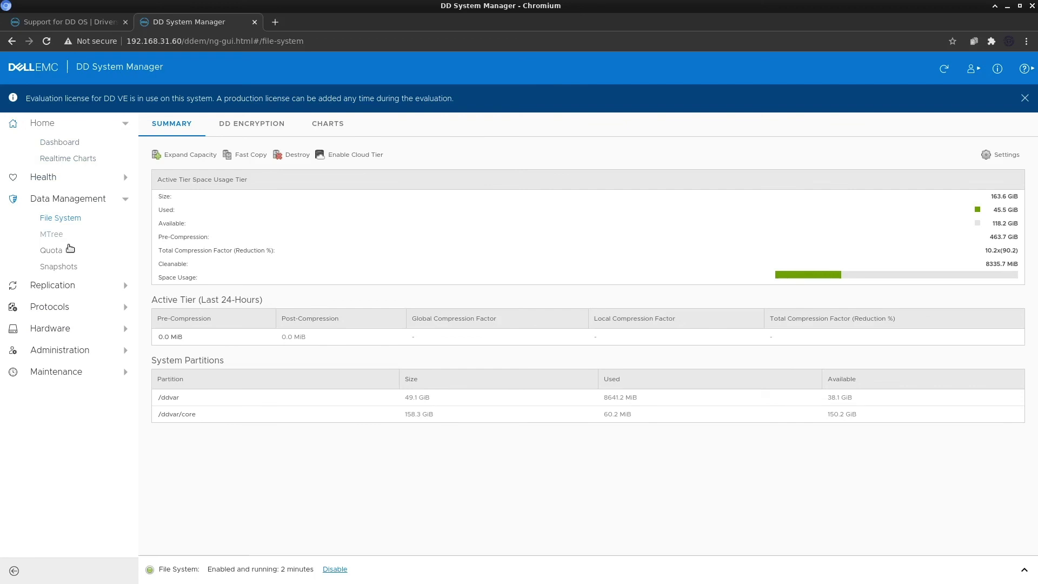
click(65, 374)
click(61, 393)
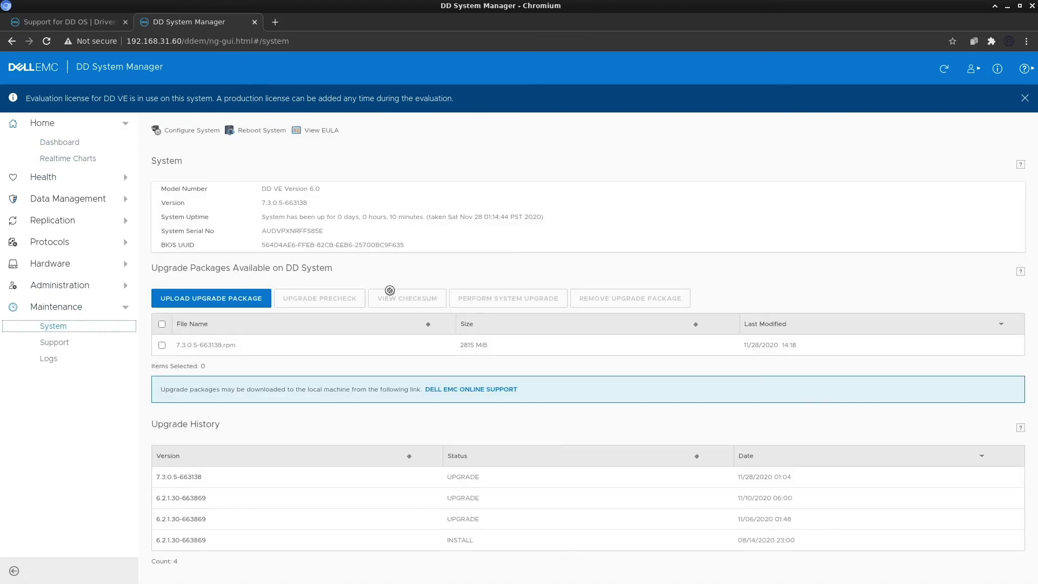
drag(266, 204, 303, 187)
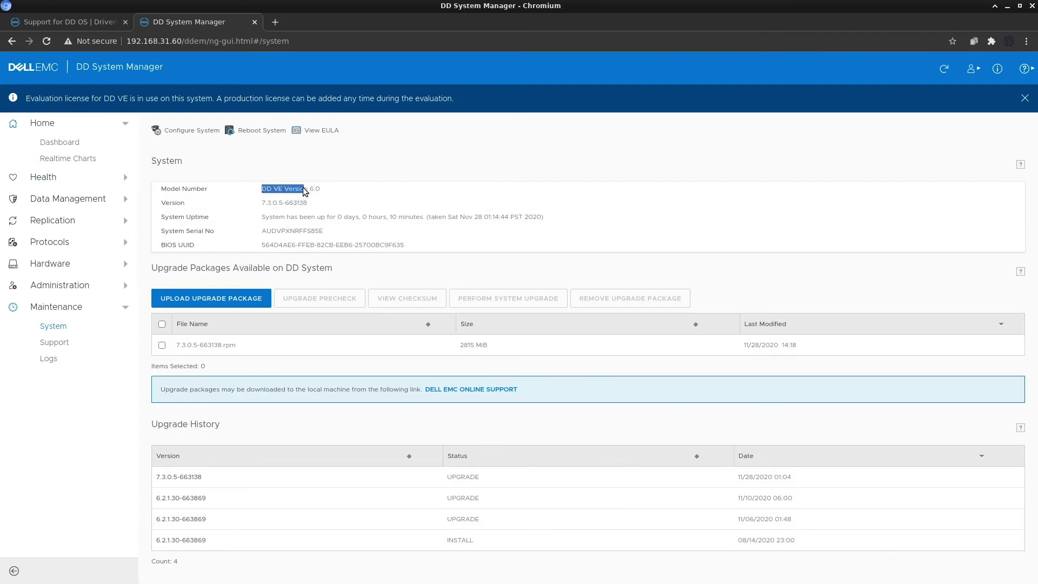